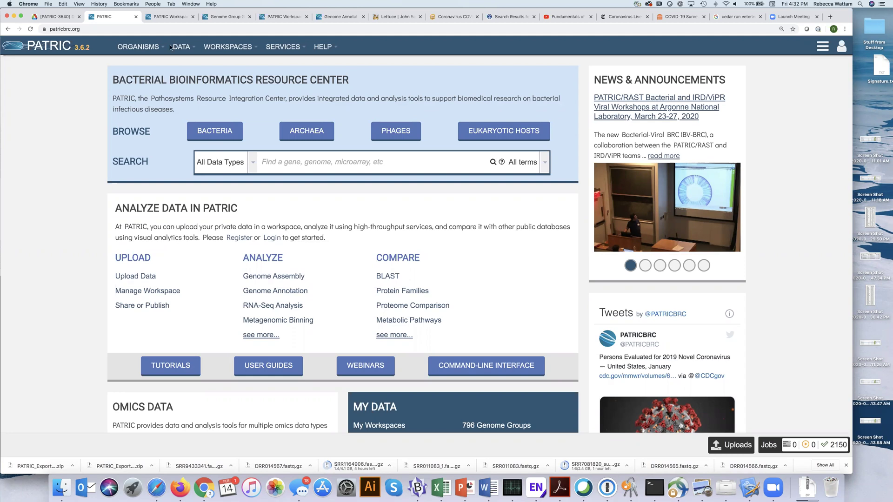
# Go to the Brucella taxon page and show its genome list.
pyautogui.click(145, 49)
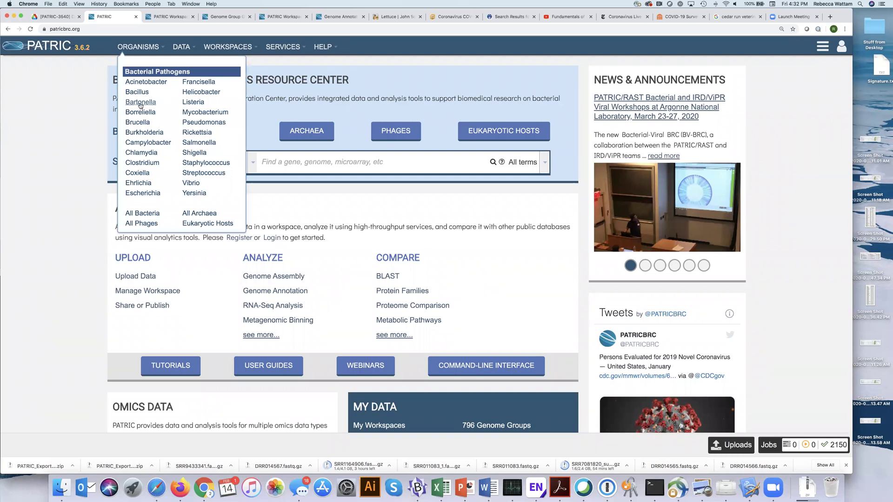
pyautogui.click(138, 122)
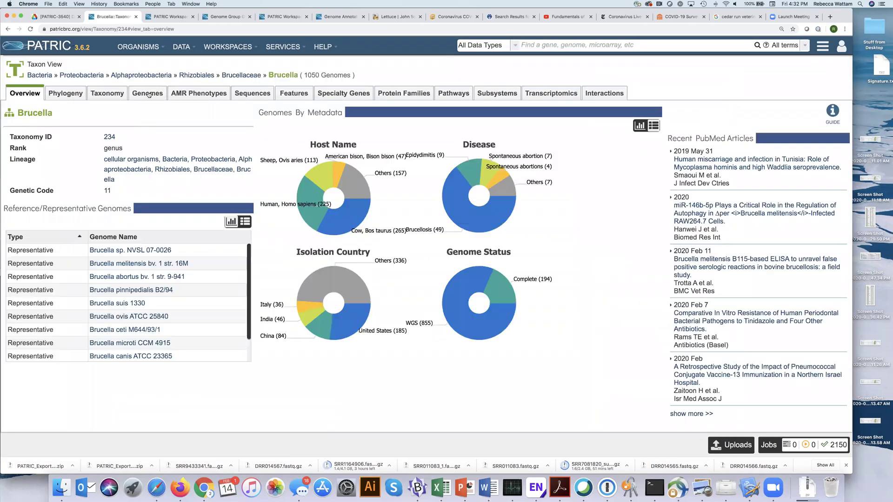
pyautogui.click(149, 94)
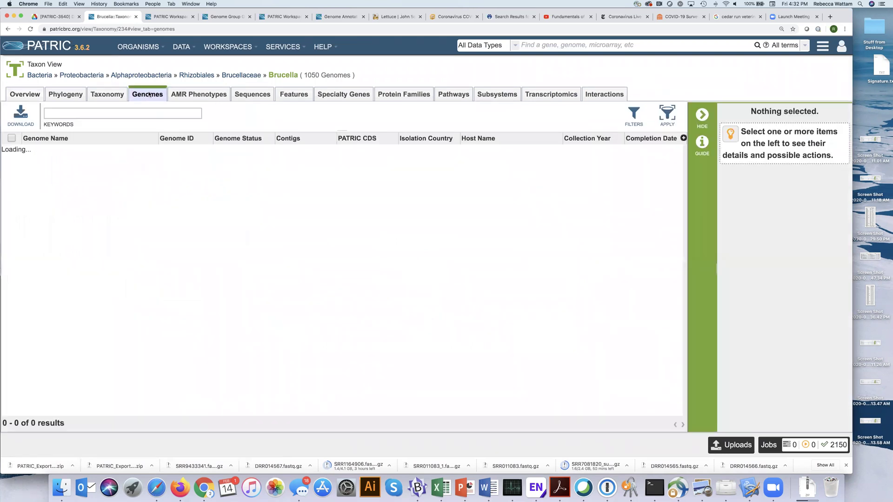
# Filter genomes to Public true and check Brucella ceti str. Cudo and Brucella pinnipedialis M163/99/10.
pyautogui.click(635, 114)
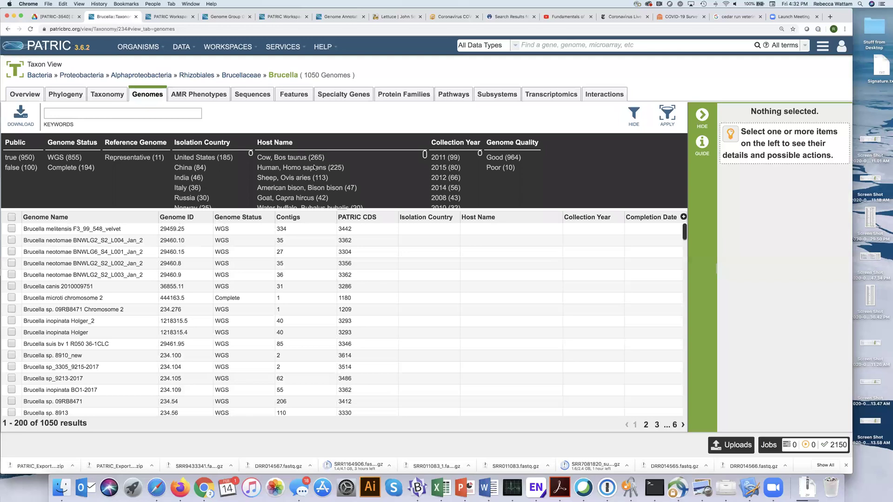
pyautogui.click(16, 160)
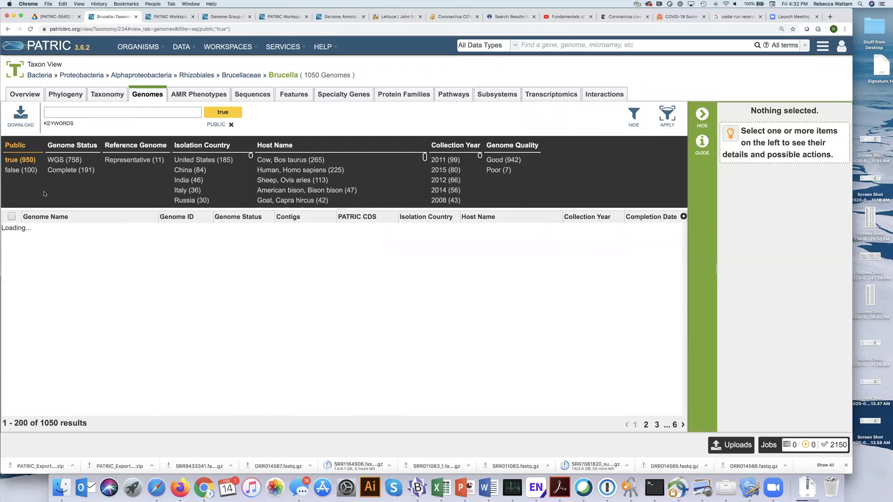
pyautogui.click(12, 228)
pyautogui.click(11, 240)
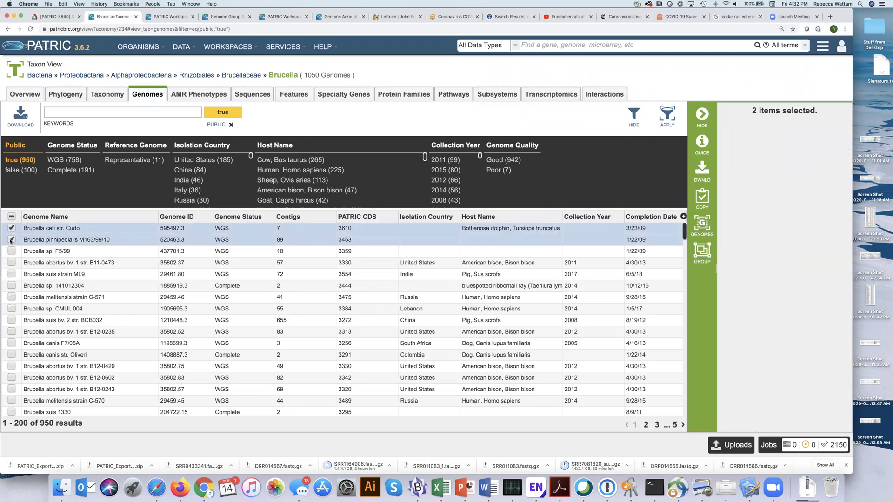
# Download Protein Sequences in FASTA (*.faa) for the two checked genomes as a zip.
pyautogui.click(703, 170)
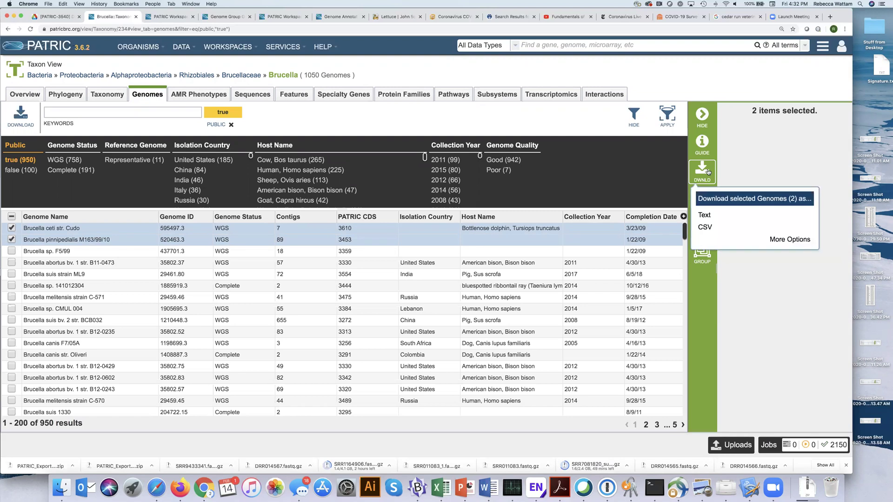
pyautogui.click(790, 240)
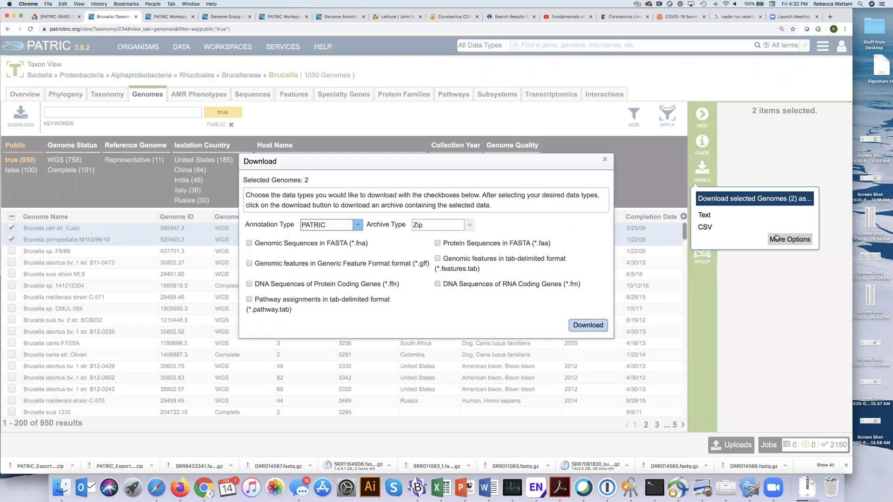
pyautogui.click(437, 244)
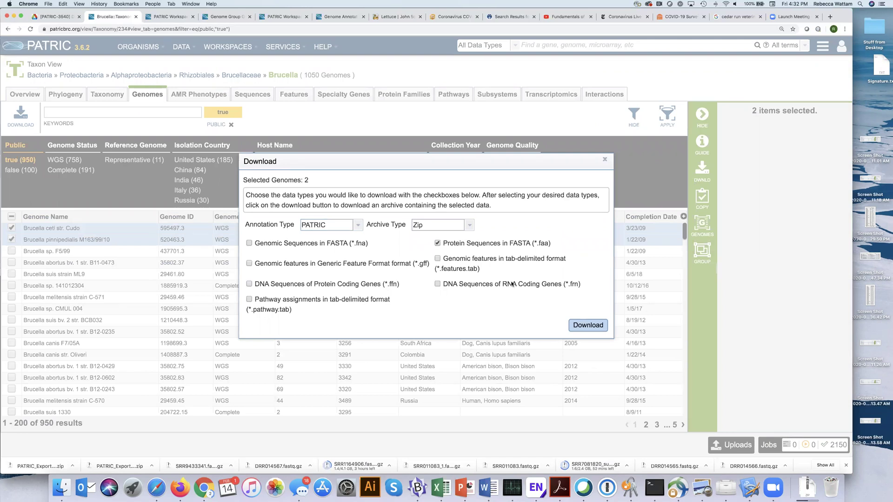
pyautogui.click(589, 324)
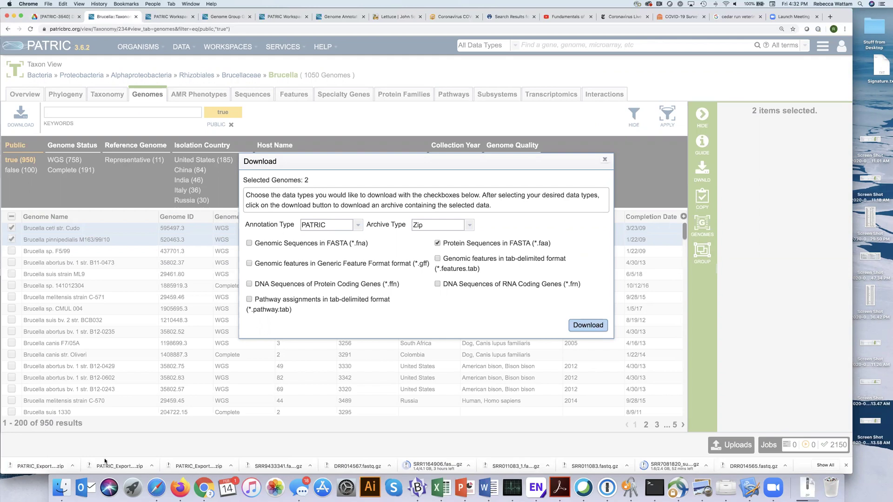
pyautogui.click(605, 161)
# Show the Downloads folder in an enlarged Finder window.
pyautogui.click(62, 488)
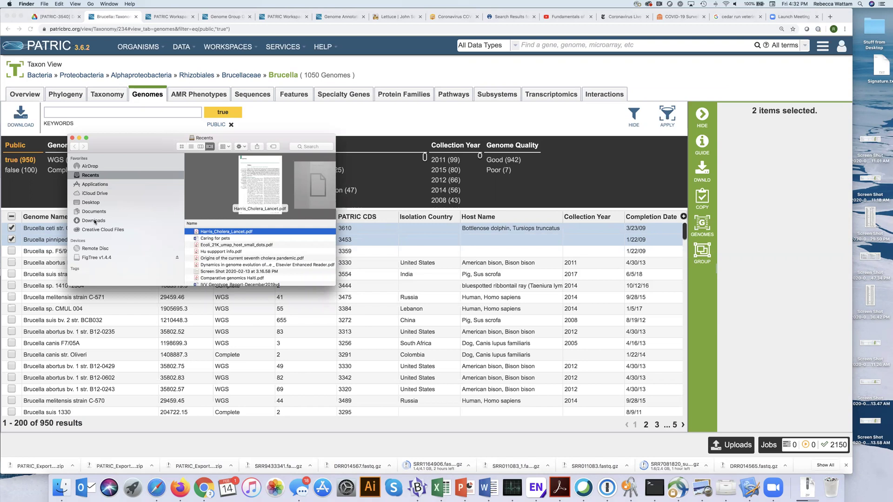
pyautogui.click(93, 220)
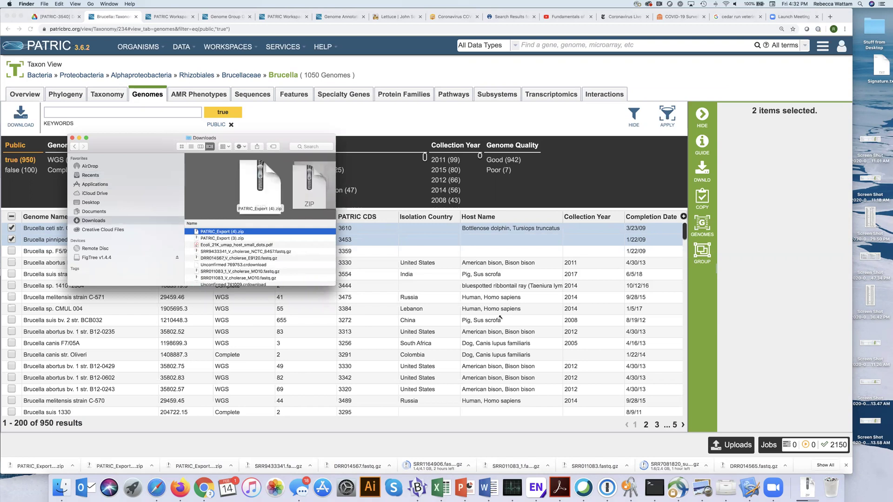
pyautogui.moveTo(500, 318); pyautogui.dragTo(502, 320)
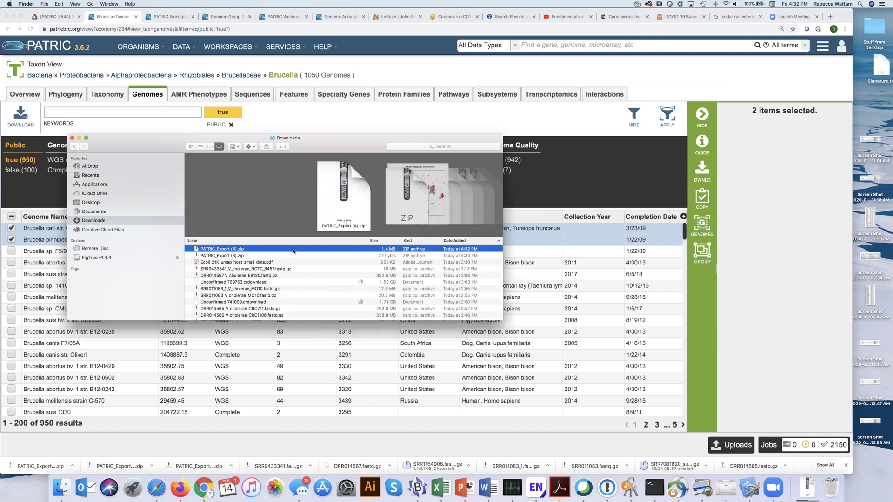
# Unzip PATRIC_Export (4) and expand it down to 520463.3.PATRIC.faa, dismissing the no-application alert.
pyautogui.doubleClick(262, 250)
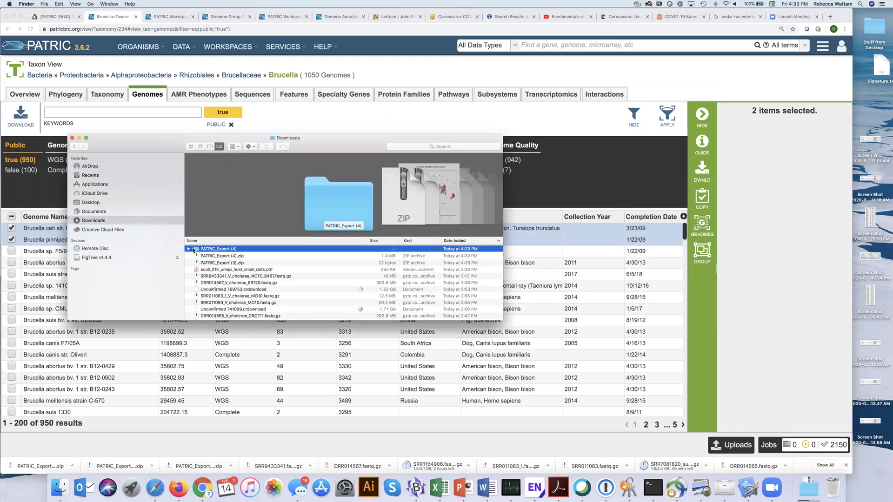
pyautogui.click(189, 249)
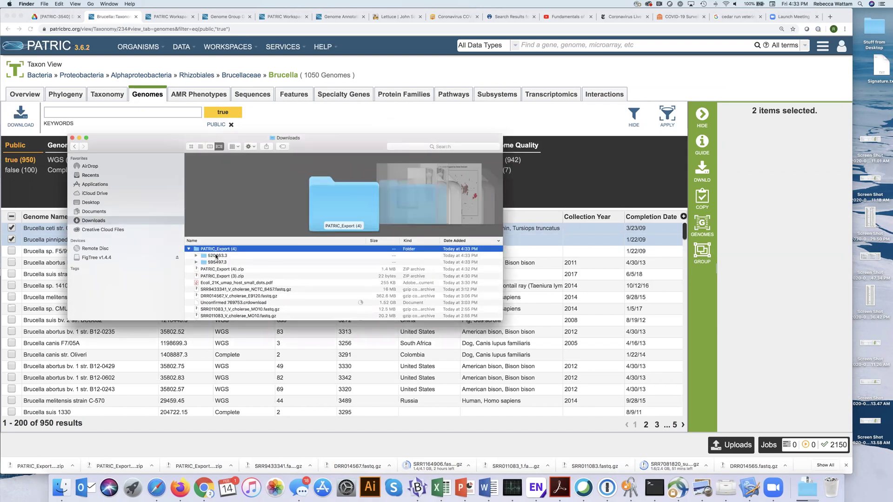
pyautogui.click(197, 255)
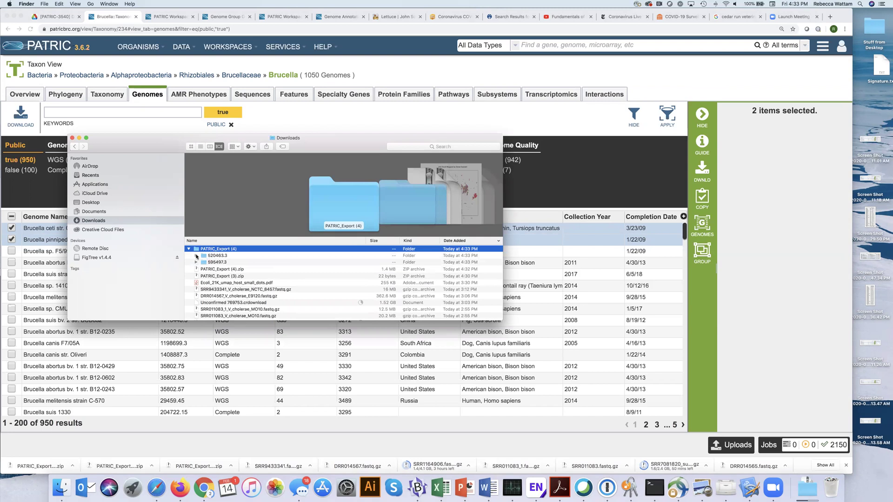
pyautogui.doubleClick(231, 262)
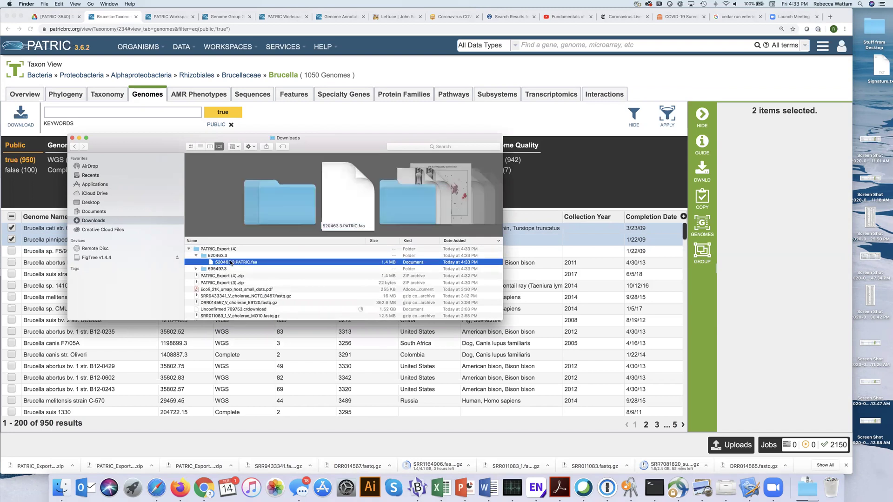
pyautogui.click(471, 155)
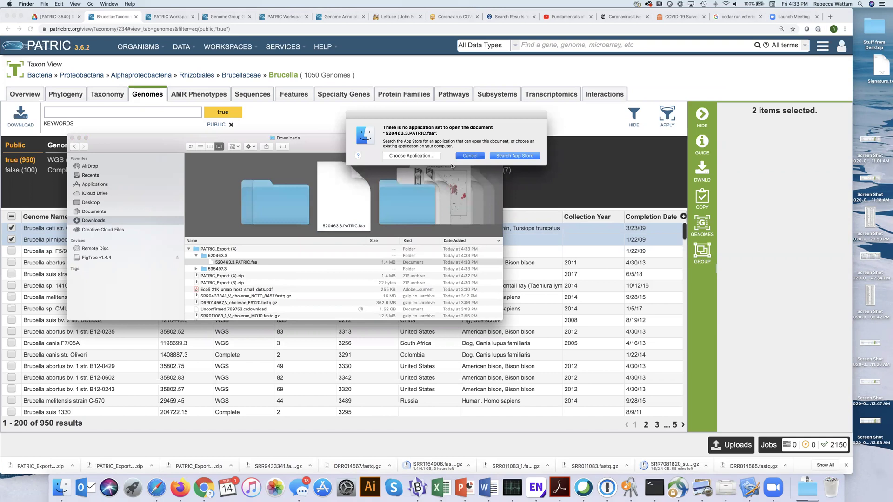
# Open 520463.3.PATRIC.faa in TextEdit through Open With > Other….
pyautogui.rightClick(266, 263)
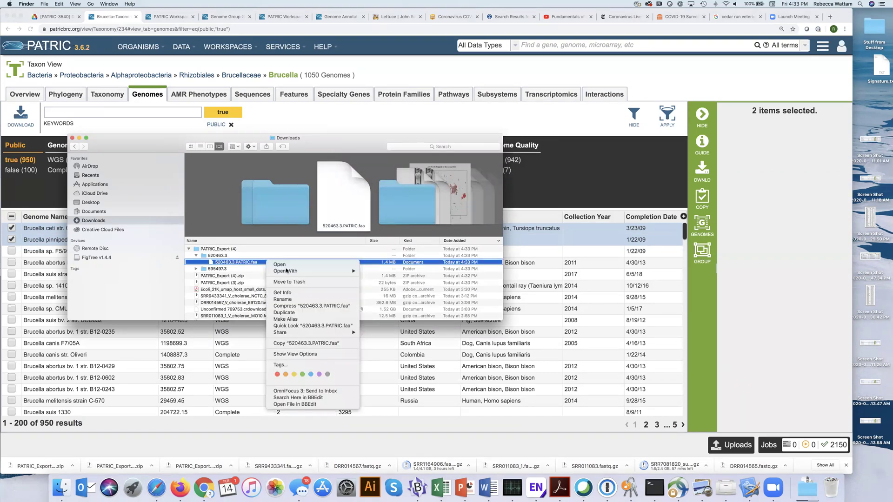
pyautogui.moveTo(325, 271)
pyautogui.click(372, 288)
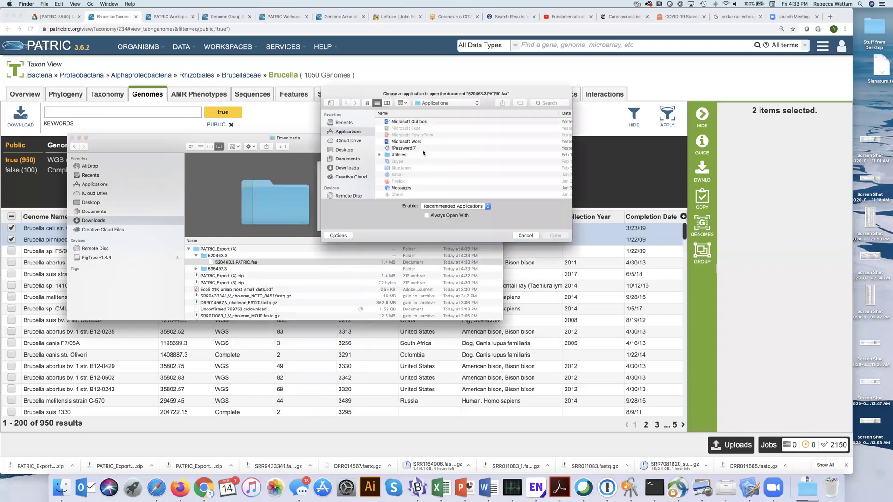
pyautogui.scroll(-1, 417, 144)
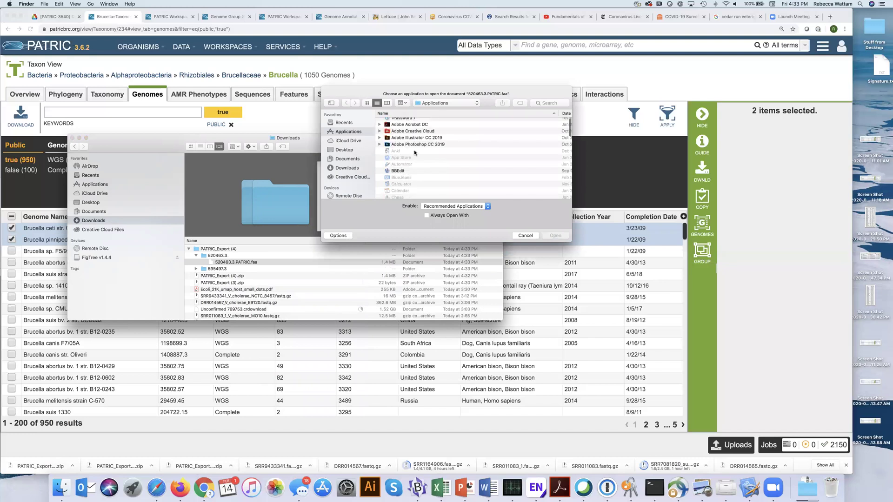
pyautogui.scroll(-4, 414, 153)
pyautogui.scroll(-10, 415, 155)
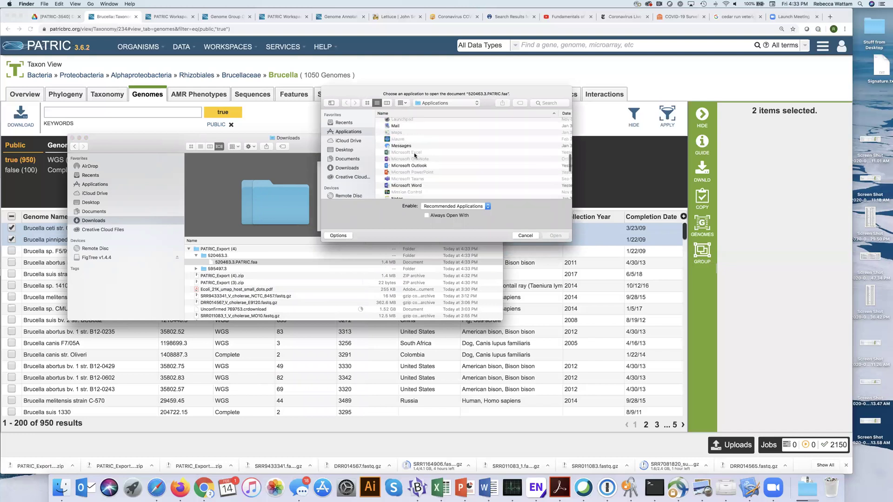
pyautogui.click(409, 163)
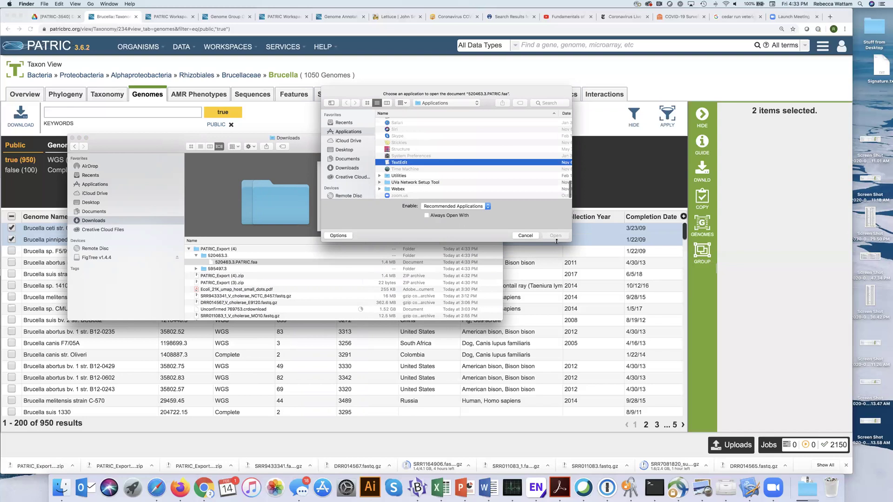
pyautogui.click(555, 236)
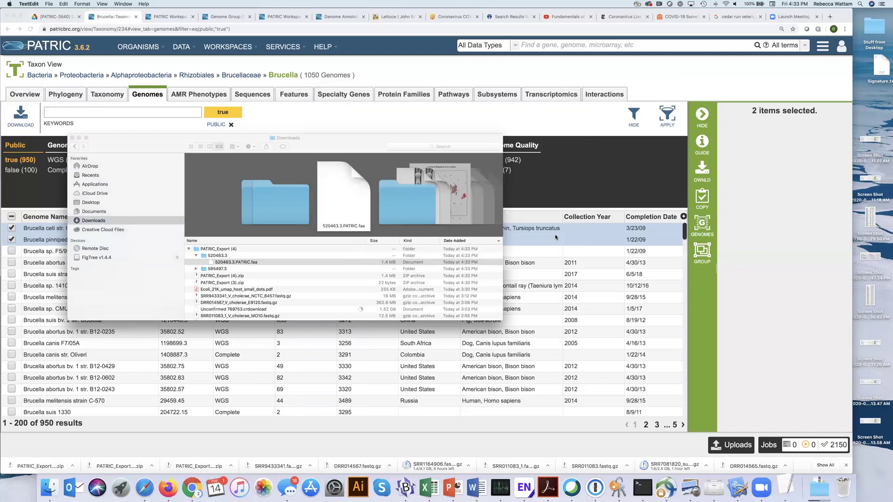
# Enlarge the TextEdit window to review the protein records, then close it and return to the genome table.
pyautogui.moveTo(328, 180); pyautogui.dragTo(614, 345)
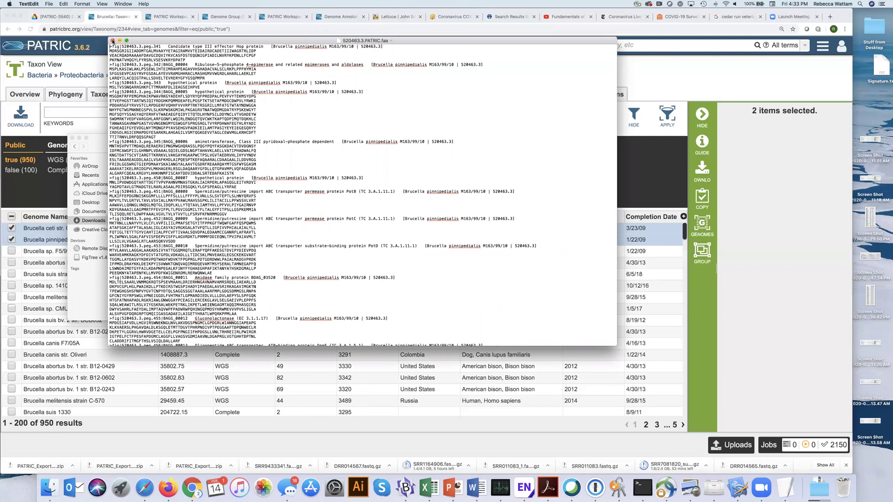
pyautogui.click(113, 41)
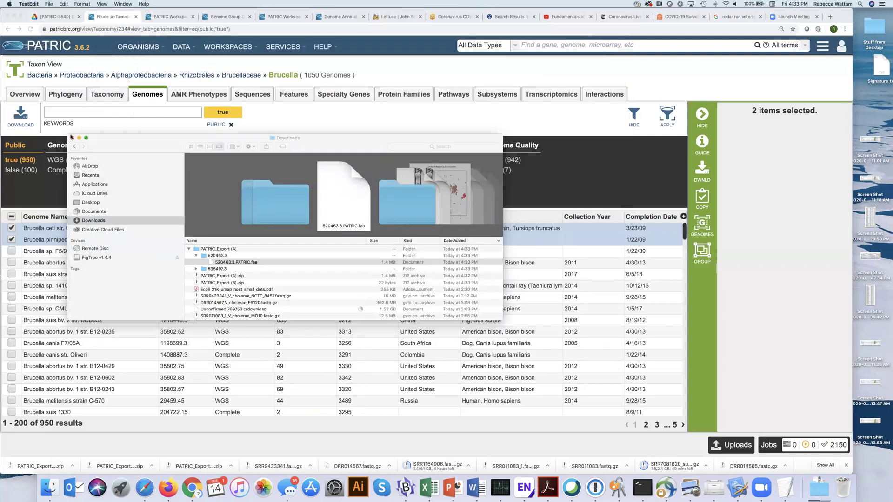
pyautogui.click(72, 138)
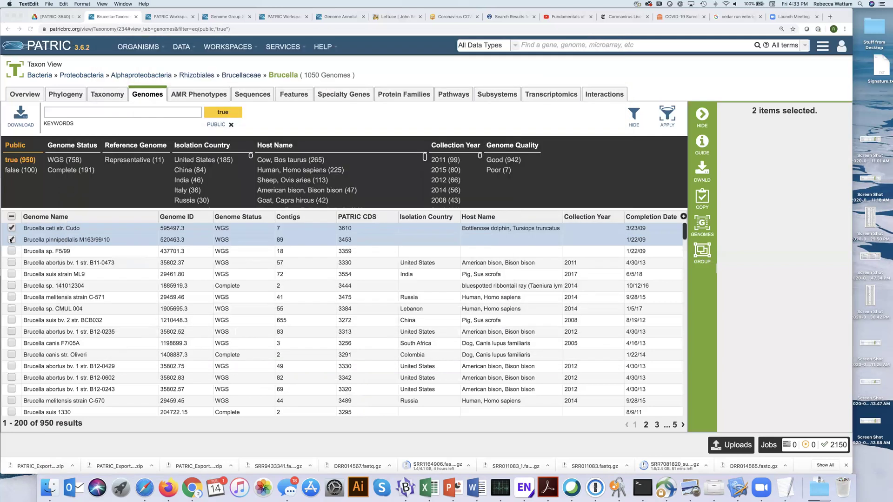
# Uncheck both genomes, filter to the 100 non-public genomes, and check the first two Brucella neotomae genomes.
pyautogui.click(12, 228)
pyautogui.click(12, 240)
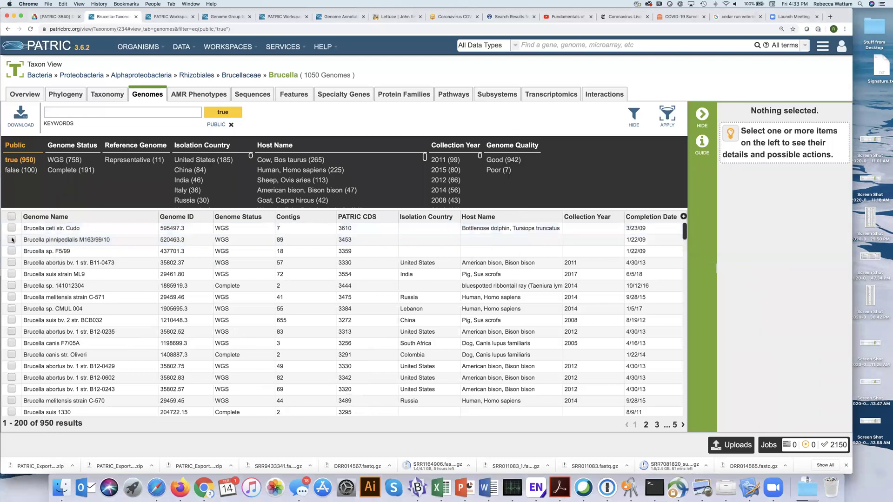
pyautogui.click(12, 171)
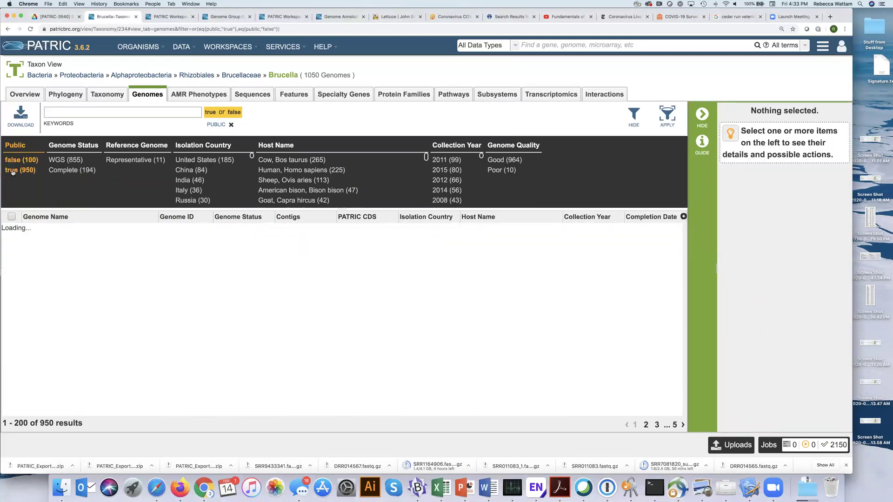
pyautogui.click(13, 170)
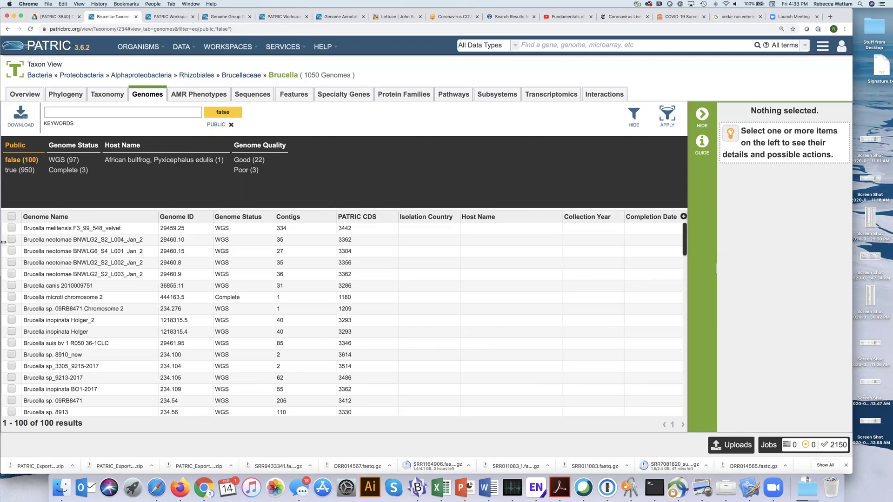
pyautogui.click(12, 240)
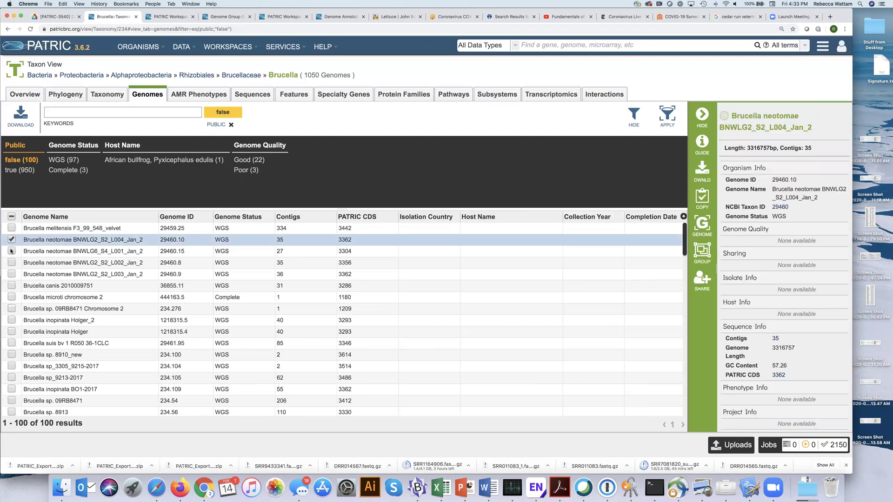
pyautogui.click(12, 251)
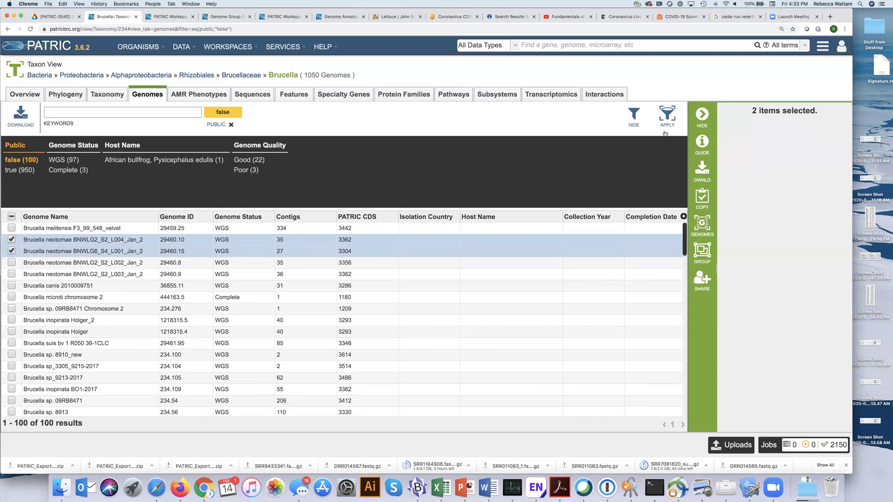
# Download the protein FASTA (*.faa) zip for the two Brucella neotomae genomes and close the options.
pyautogui.click(706, 171)
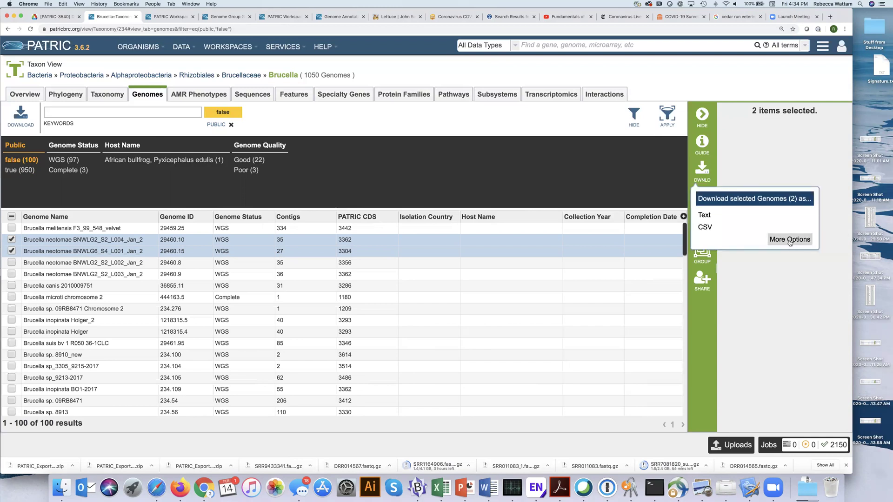
pyautogui.click(789, 239)
pyautogui.click(438, 243)
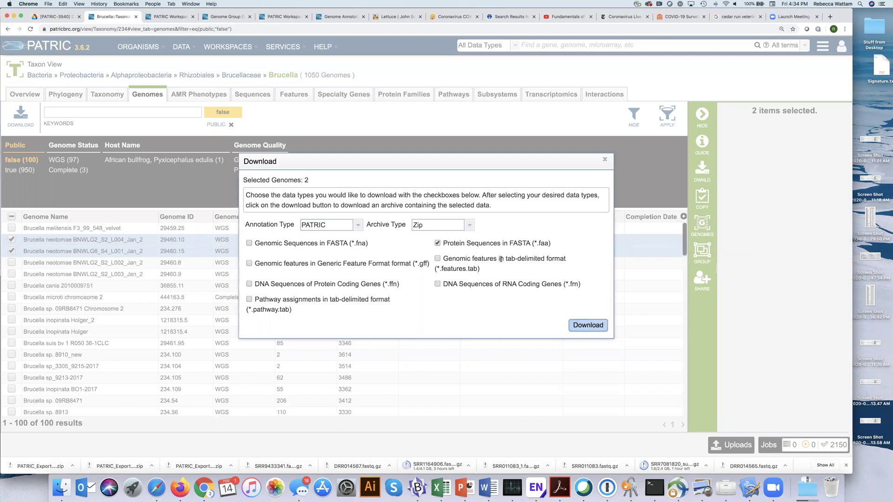
pyautogui.click(589, 326)
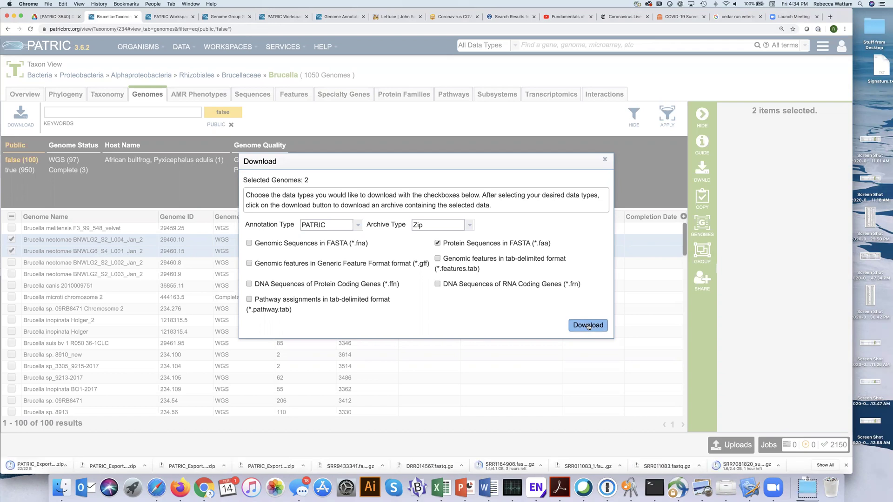
pyautogui.click(604, 162)
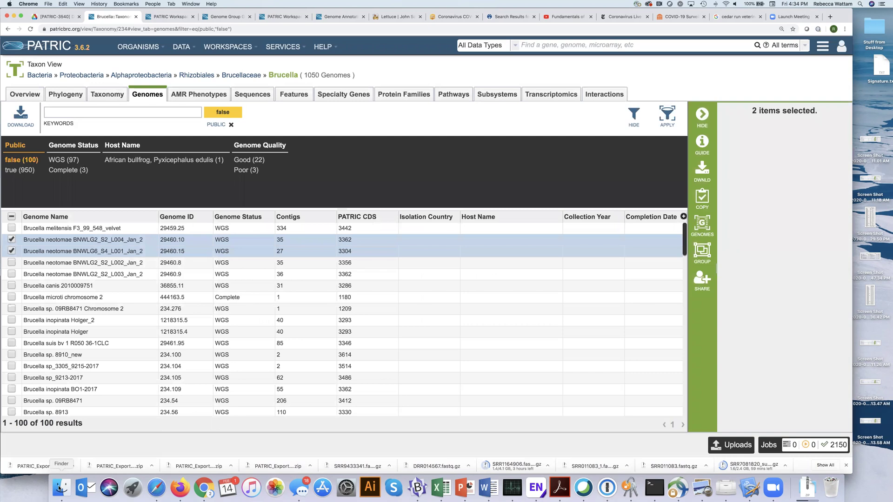
pyautogui.click(59, 489)
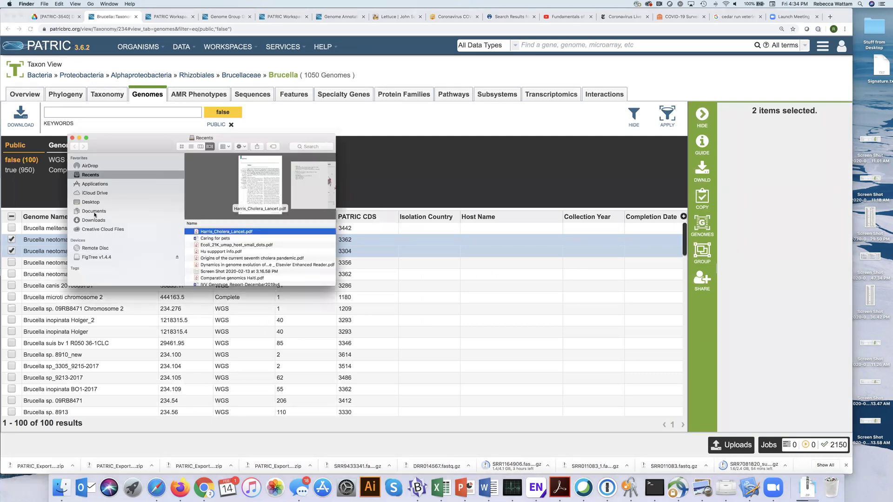
pyautogui.click(92, 221)
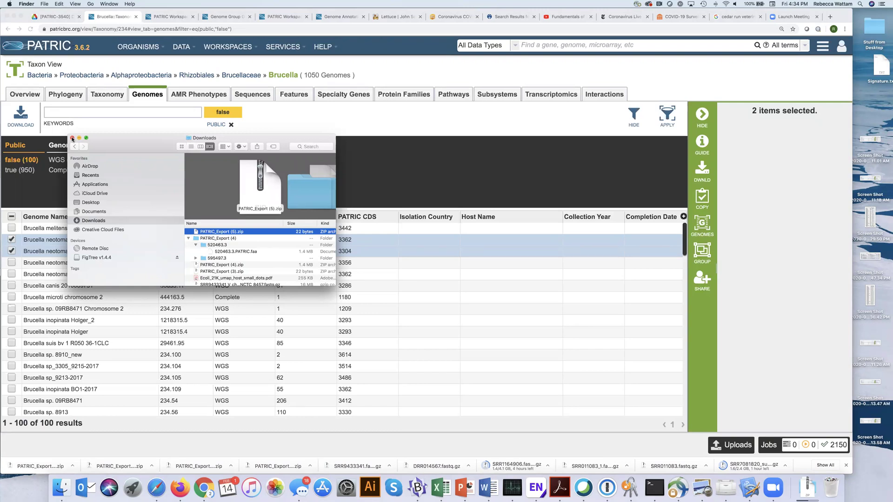
pyautogui.press('super+w')
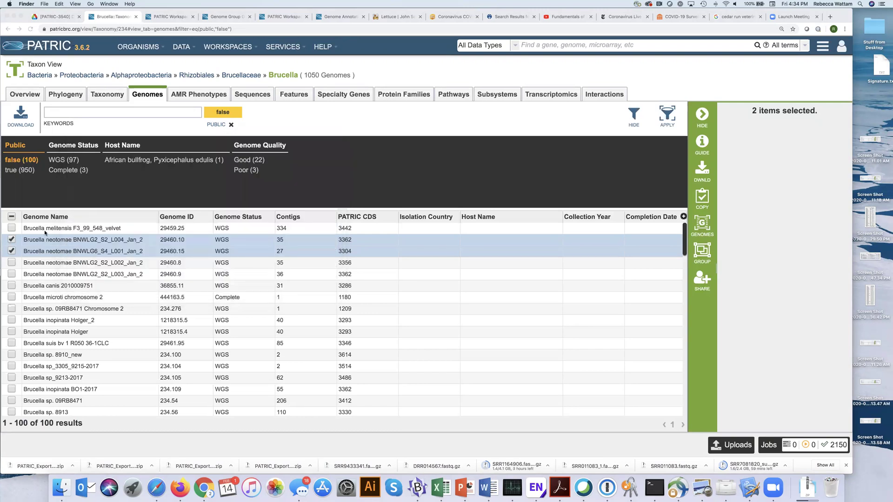
# Filter Job Status to Annotation (625) and show the Mycobacterium leprae S10_SRR847083 job details.
pyautogui.click(11, 250)
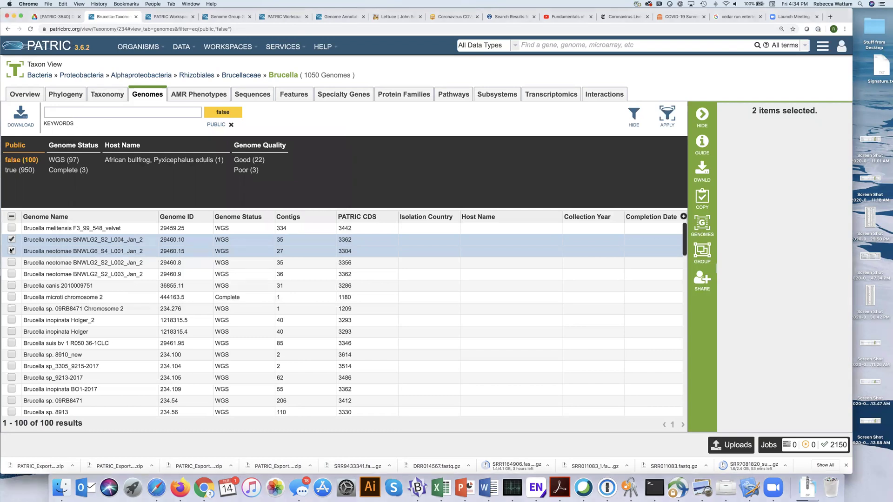
pyautogui.click(770, 445)
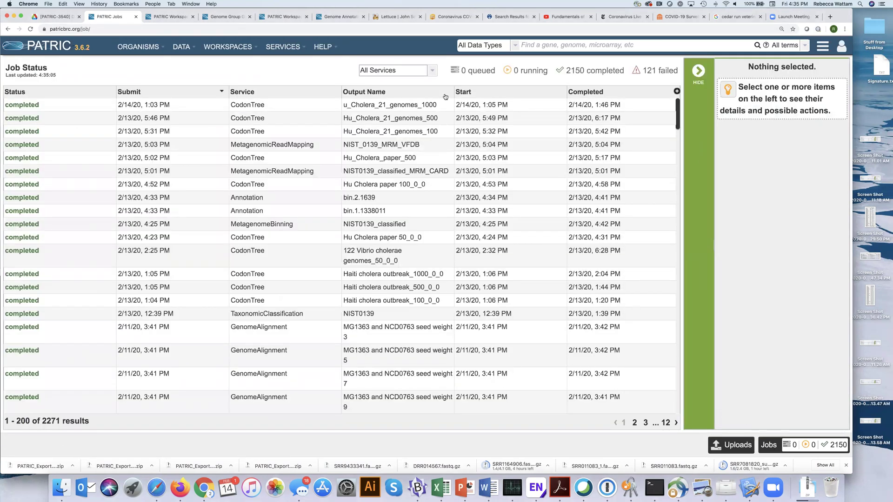
pyautogui.click(432, 71)
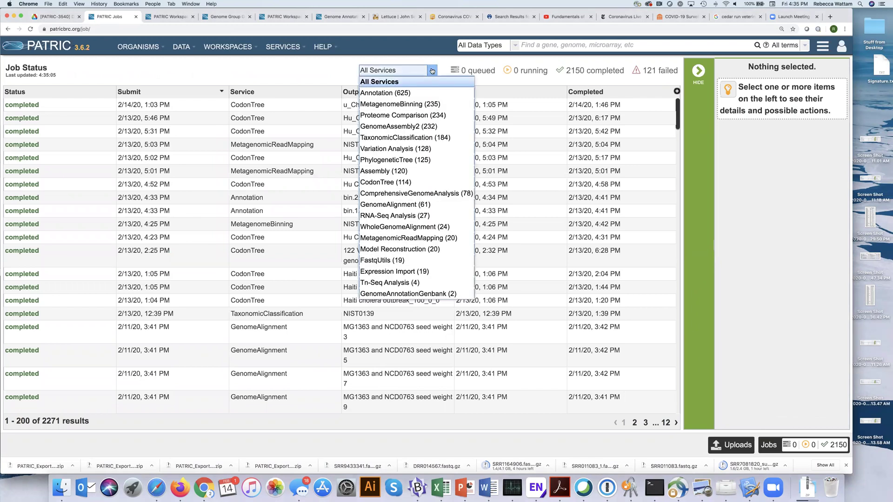
pyautogui.click(373, 96)
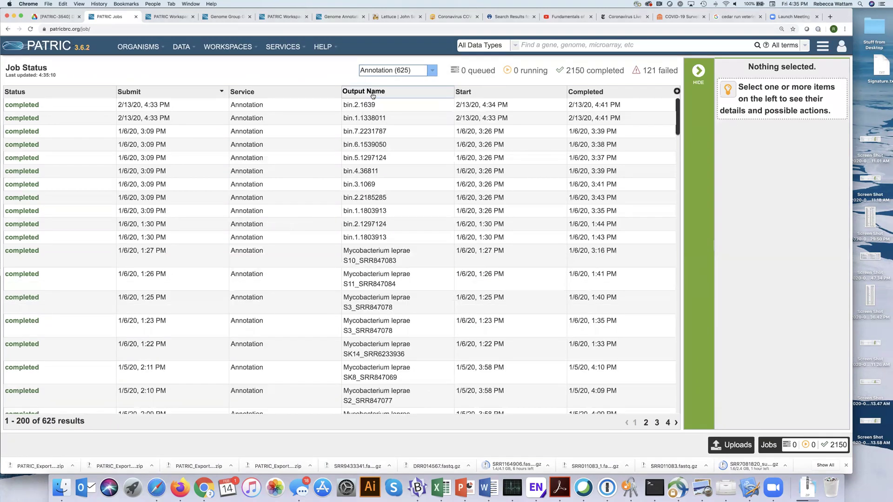
pyautogui.click(376, 252)
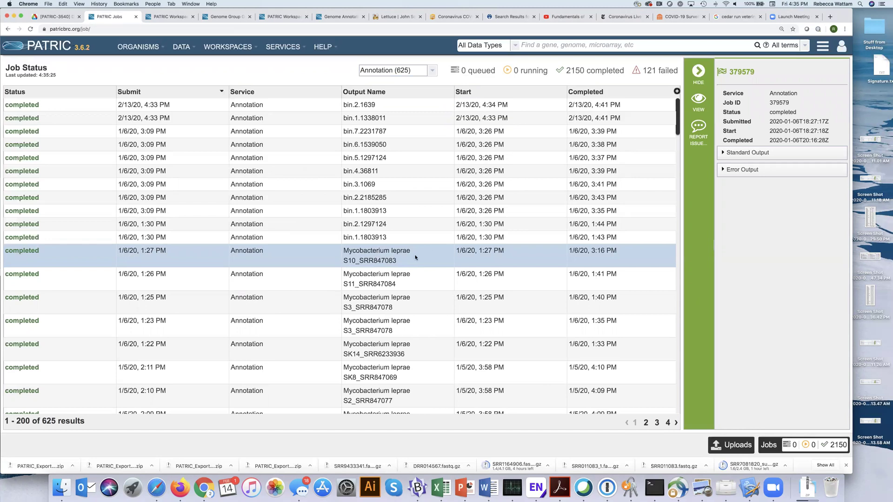
# View the Mycobacterium leprae S10_SRR847083 GenomeAnnotation job result folder.
pyautogui.click(701, 99)
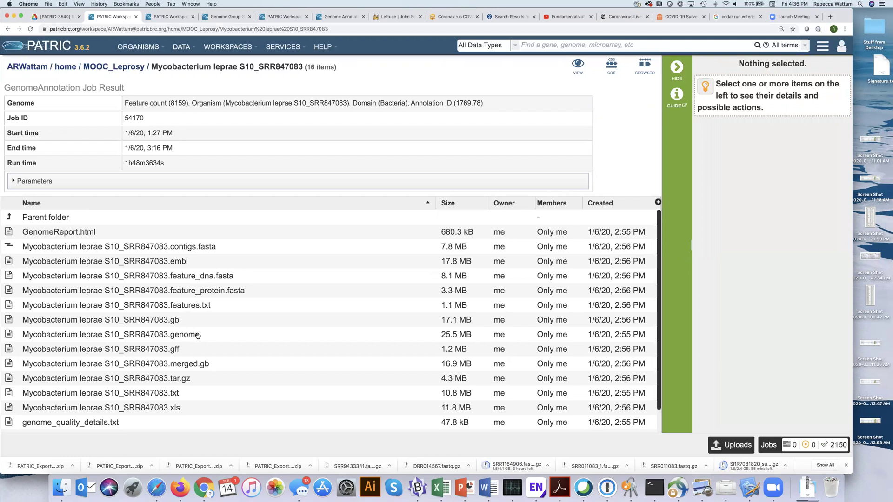
# Select only Mycobacterium leprae S10_SRR847083.contigs.fasta and download it.
pyautogui.click(246, 247)
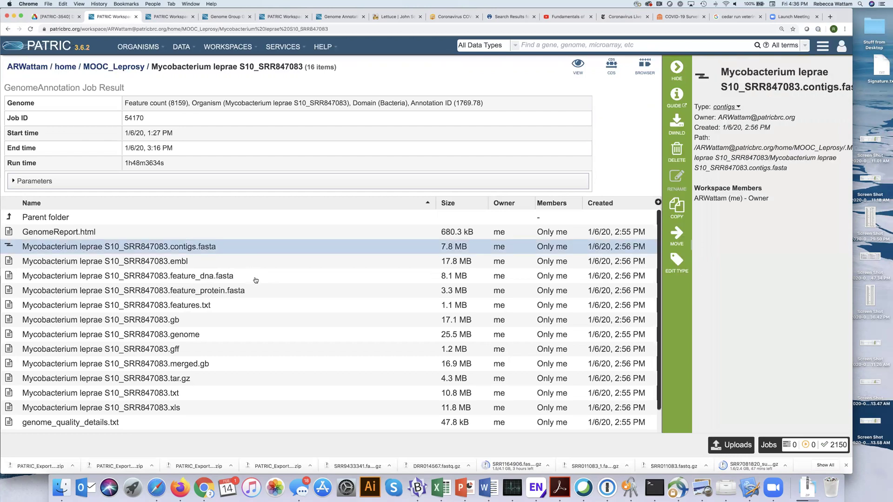
pyautogui.keyDown('shift'); pyautogui.click(255, 280); pyautogui.keyUp('shift')
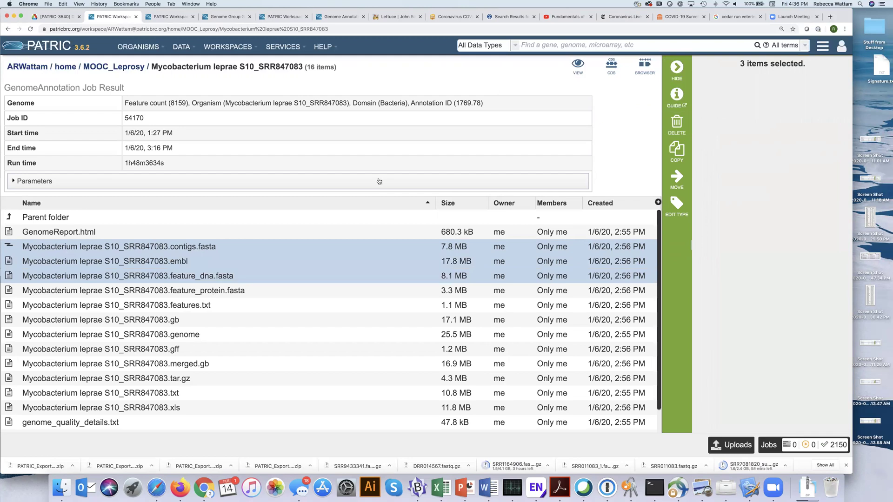
pyautogui.click(308, 250)
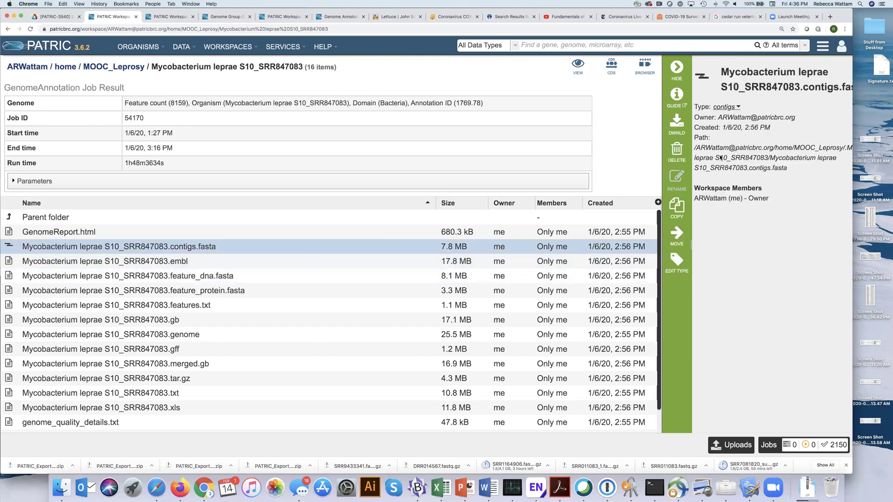
pyautogui.click(682, 129)
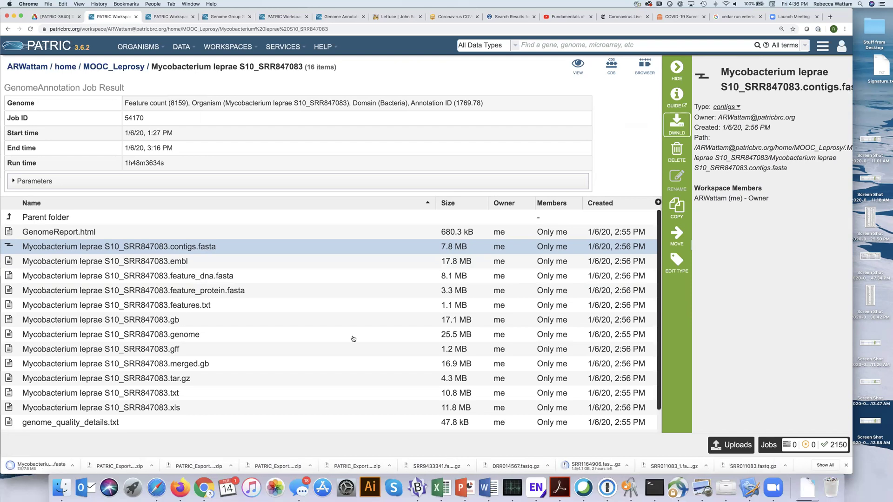
# Open the downloaded Mycobacterium leprae S10_SRR847083.contigs.fasta in TextEdit and enlarge its window.
pyautogui.click(35, 467)
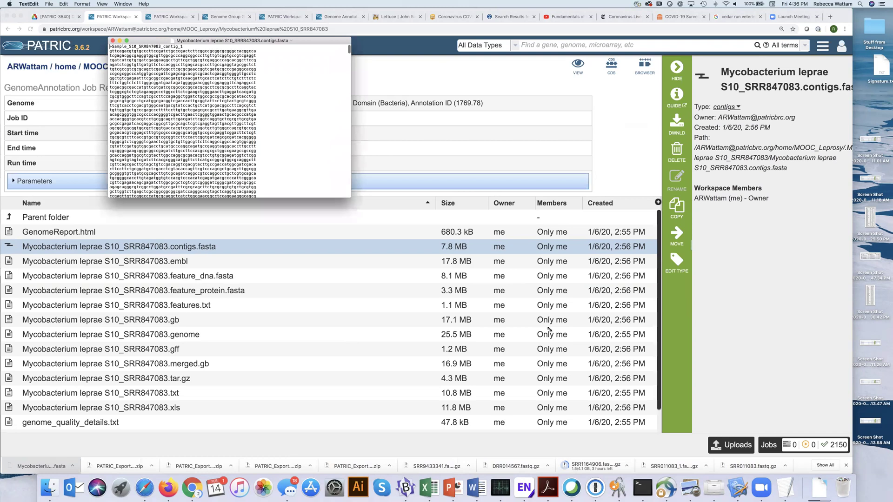
pyautogui.moveTo(549, 329); pyautogui.dragTo(551, 331)
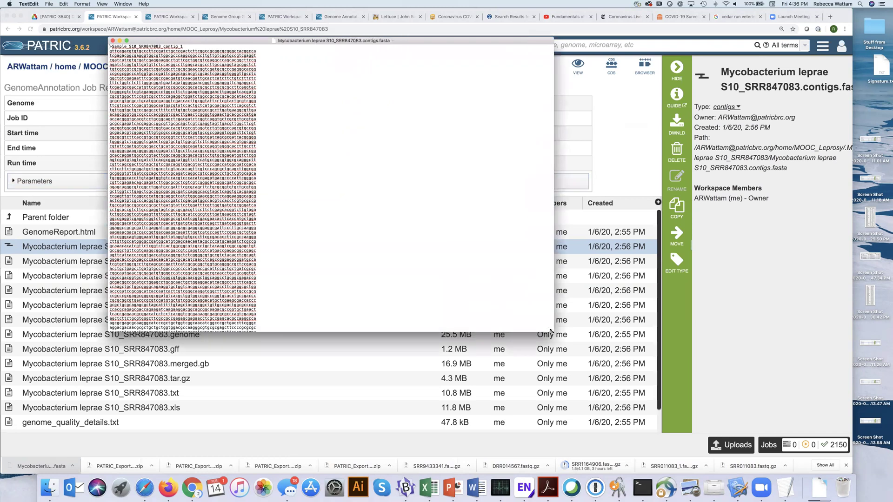